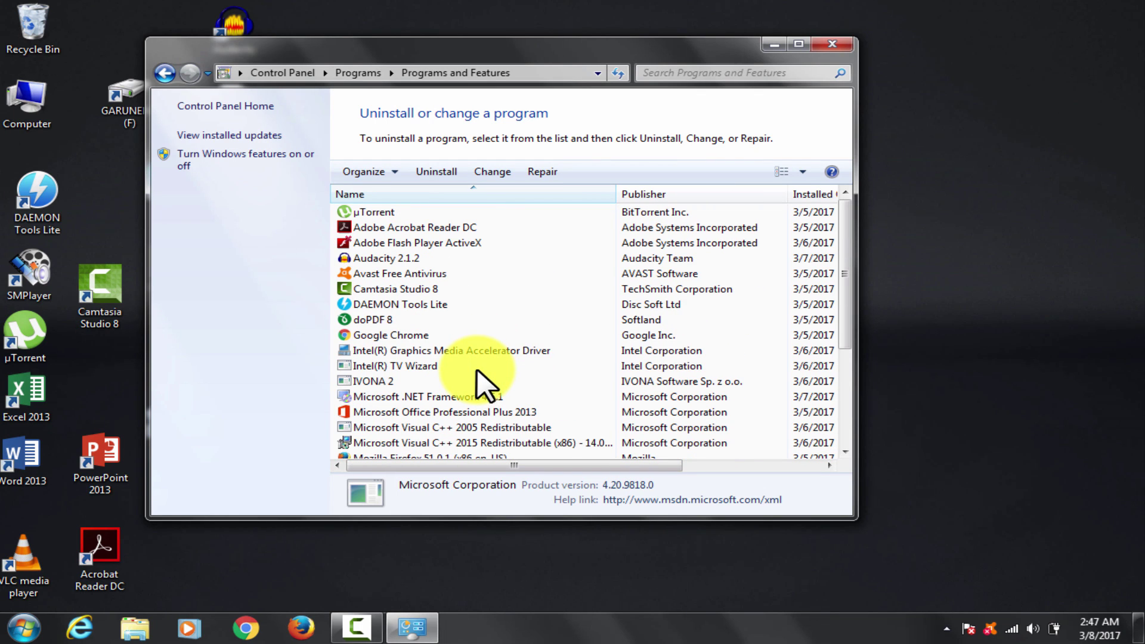
Scroll to the end of the installed programs list, then launch Google Chrome
{"action": "scroll", "coordinate": [477, 370], "scroll_direction": "down", "scroll_amount": 4}
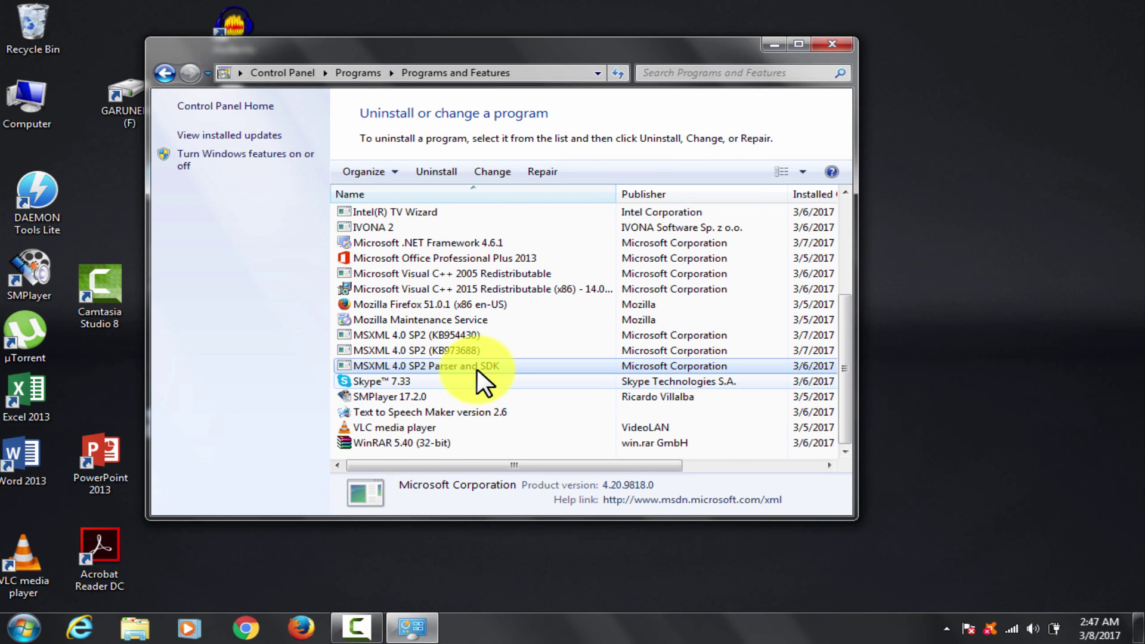
{"action": "left_click", "coordinate": [311, 553]}
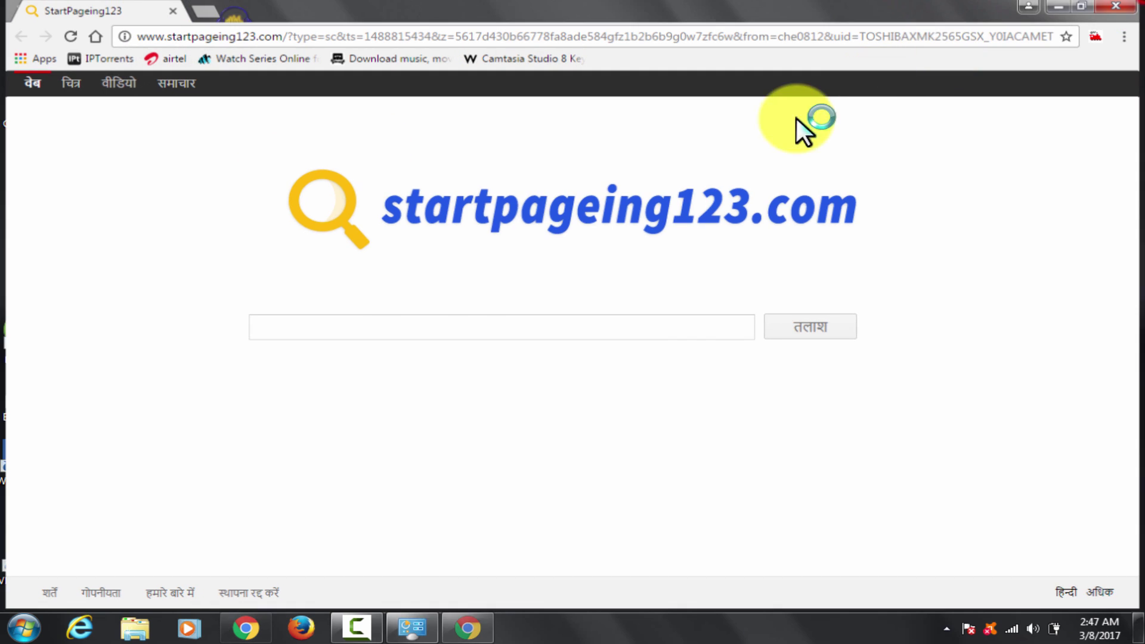
Inspect Chrome's installed extensions, then go back to the startpageing123 start page tab
{"action": "key", "text": "alt+F4"}
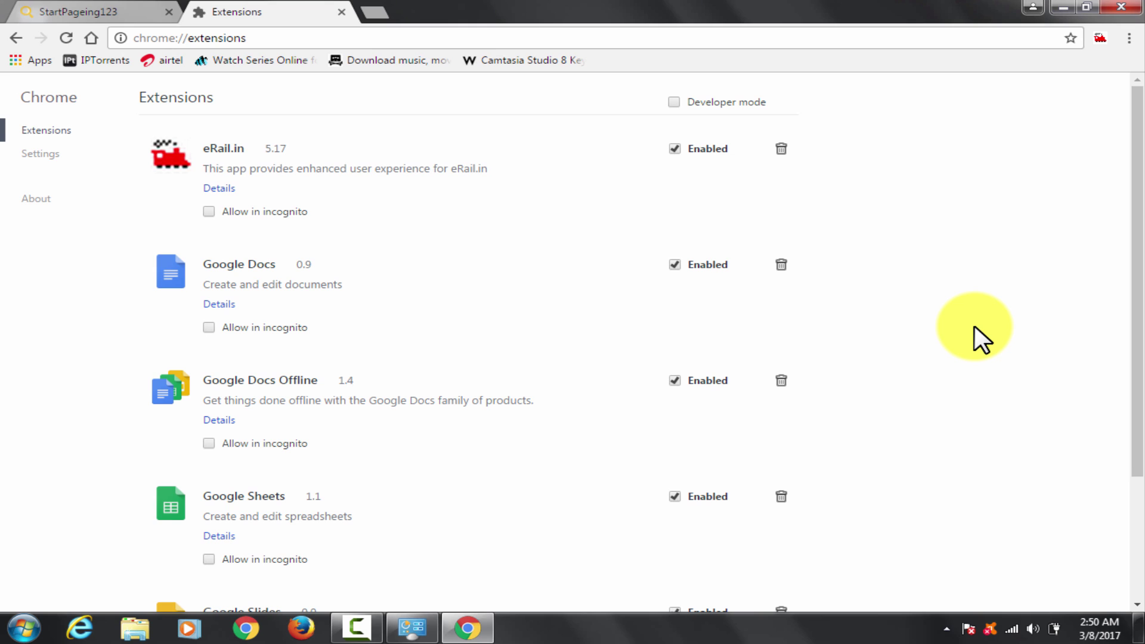
{"action": "left_click", "coordinate": [342, 10]}
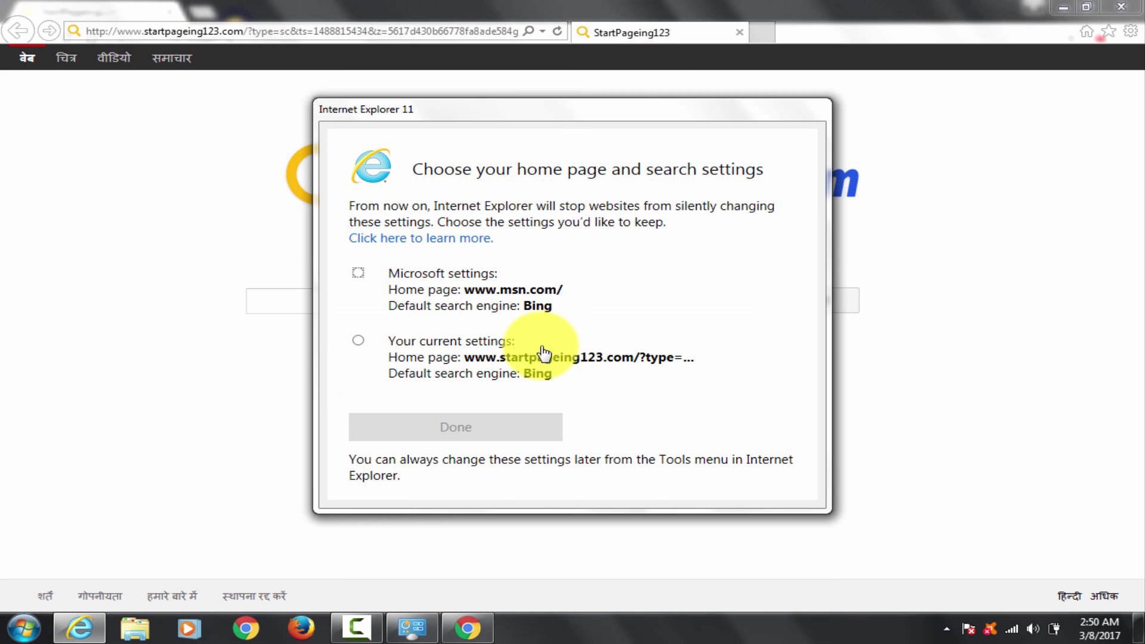
Keep Microsoft's home page and Bing search in Internet Explorer instead of startpageing123
{"action": "left_click", "coordinate": [486, 291]}
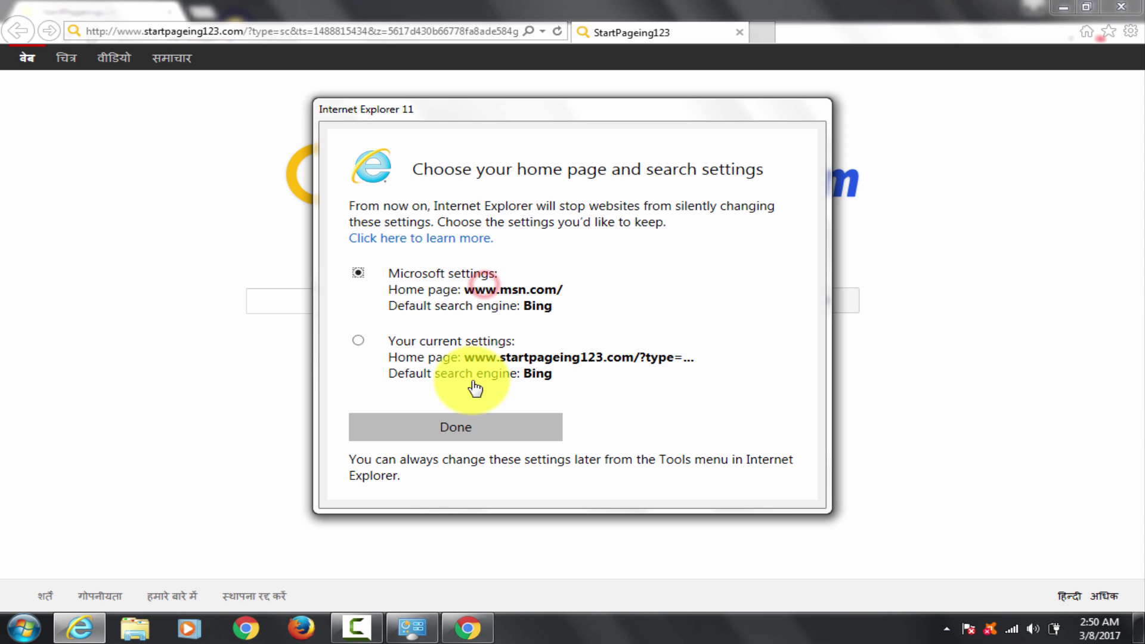
{"action": "left_click", "coordinate": [471, 427]}
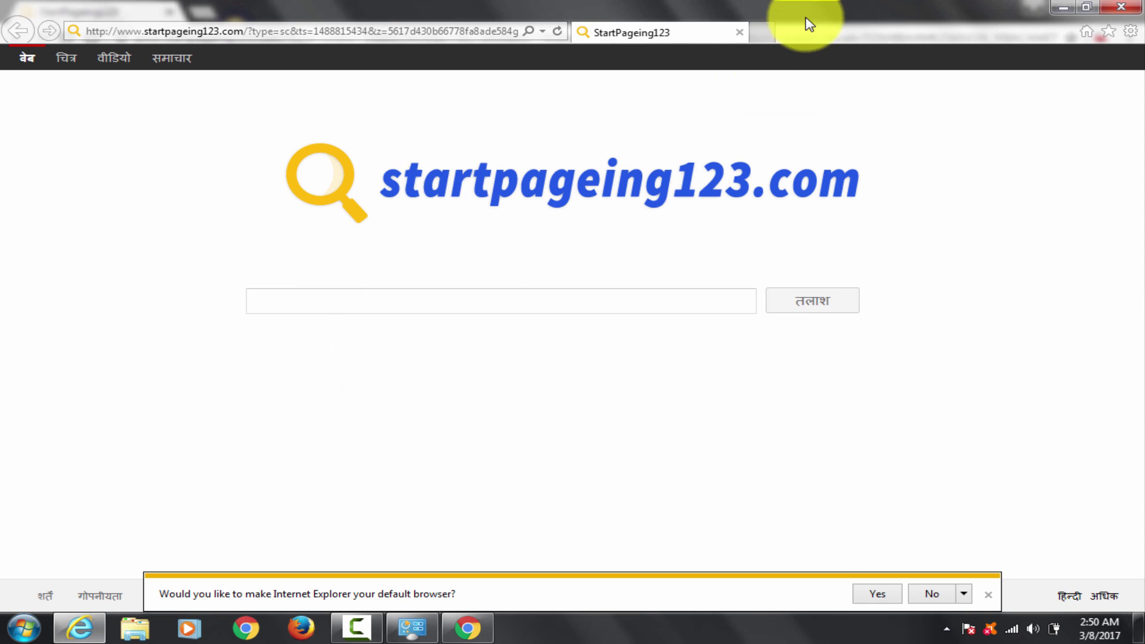
{"action": "key", "text": "alt+Tab"}
{"action": "left_click", "coordinate": [301, 626]}
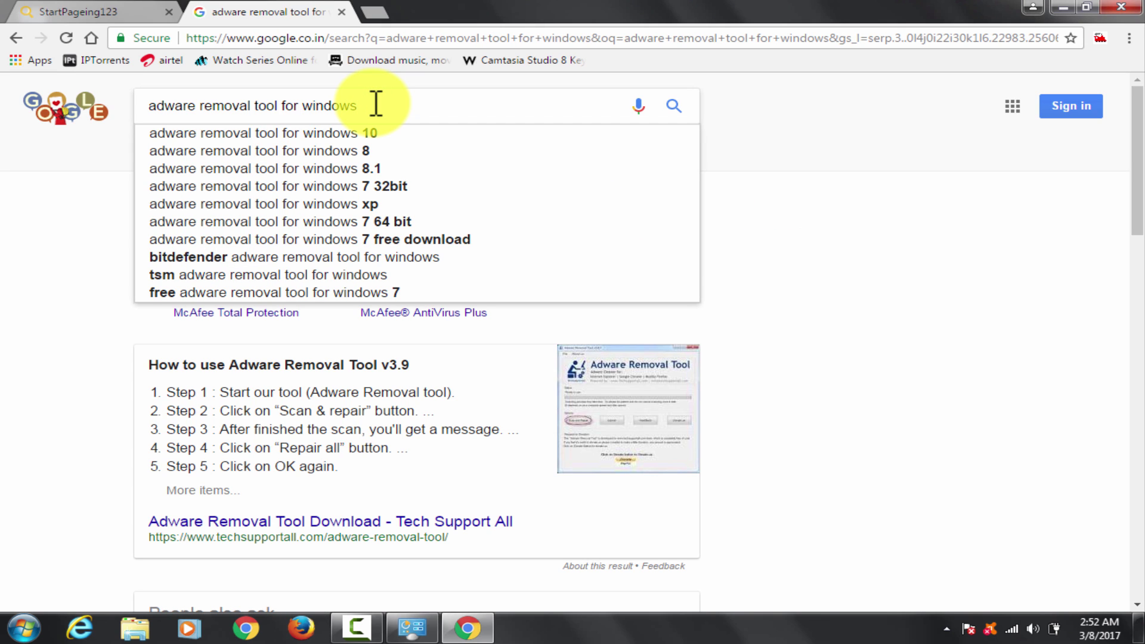
Search Google for 'adware removal tool for windows 7 free download' using the suggestions
{"action": "left_click", "coordinate": [387, 289]}
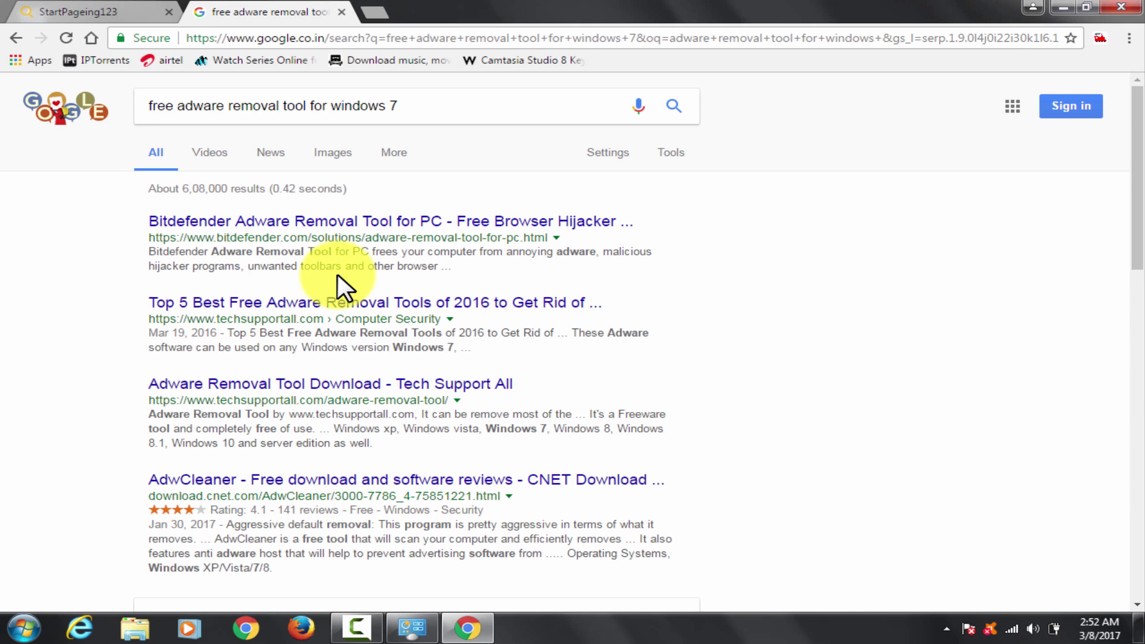
{"action": "left_click", "coordinate": [408, 107]}
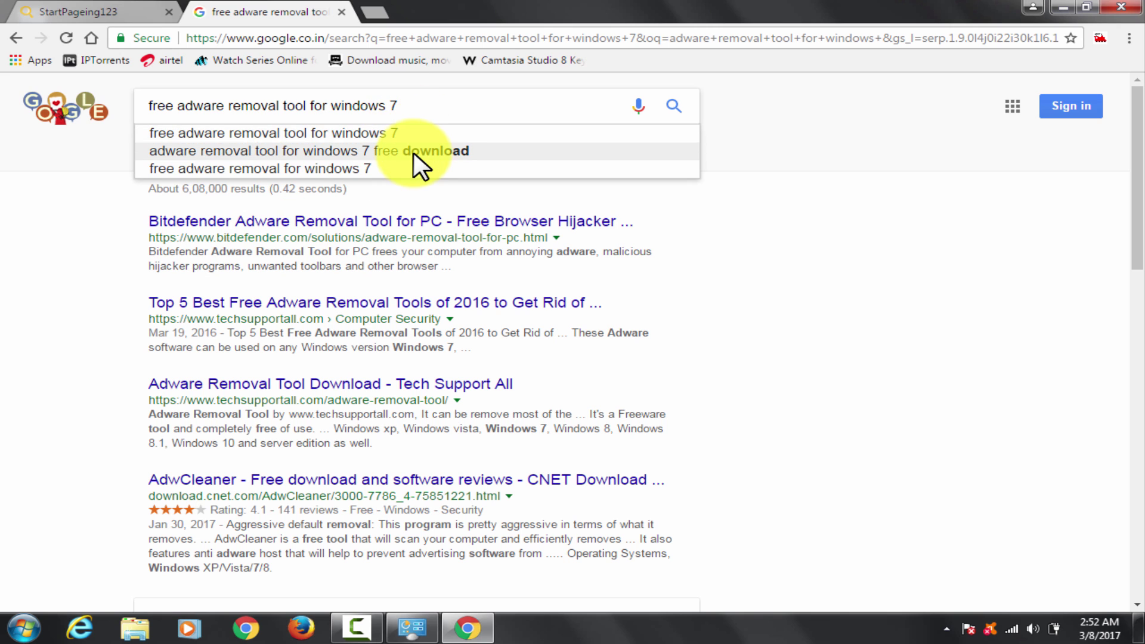
{"action": "left_click", "coordinate": [414, 152]}
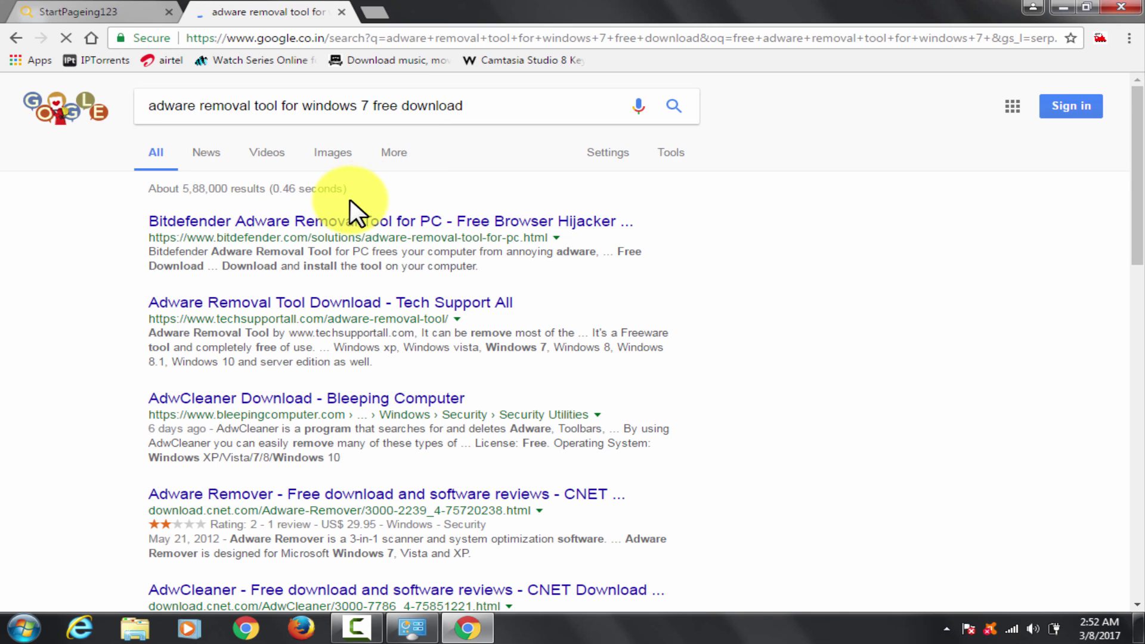
Open the Tech Support All Adware Removal Tool page in a new tab and read its steps
{"action": "right_click", "coordinate": [317, 305]}
{"action": "left_click", "coordinate": [338, 313]}
{"action": "scroll", "coordinate": [420, 325], "scroll_direction": "down", "scroll_amount": 4}
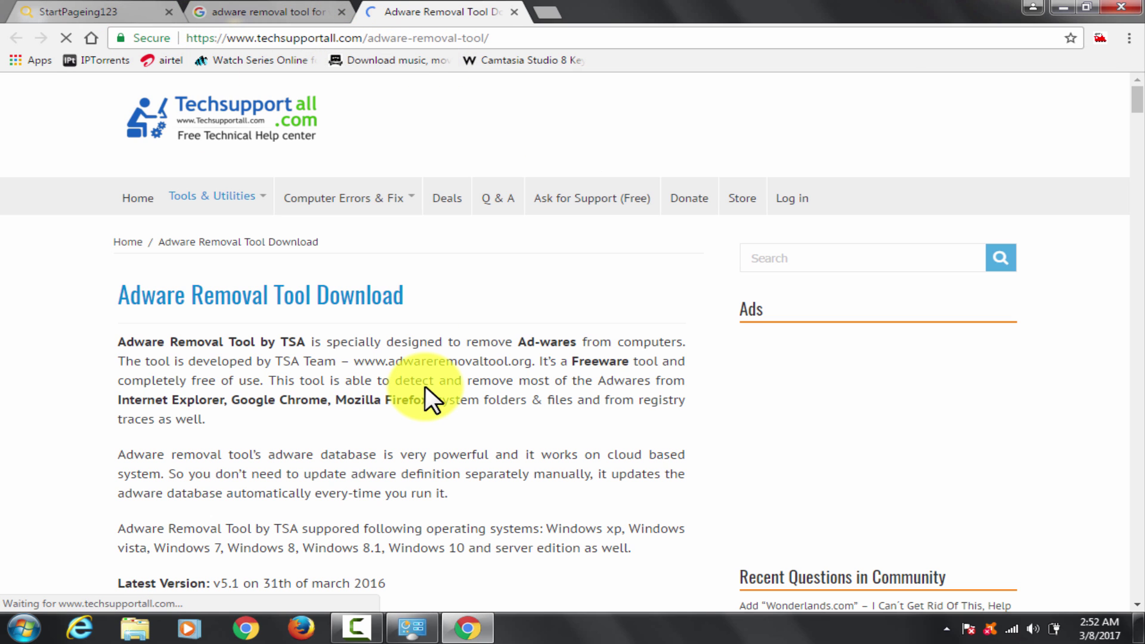
{"action": "scroll", "coordinate": [428, 388], "scroll_direction": "down", "scroll_amount": 14}
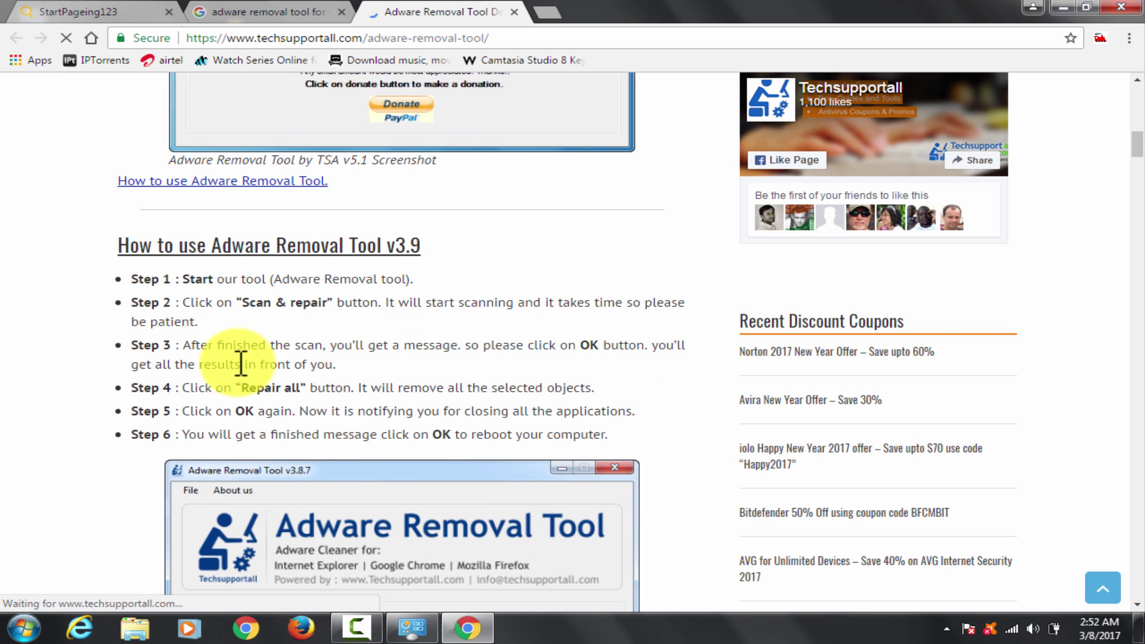
{"action": "scroll", "coordinate": [241, 364], "scroll_direction": "down", "scroll_amount": 10}
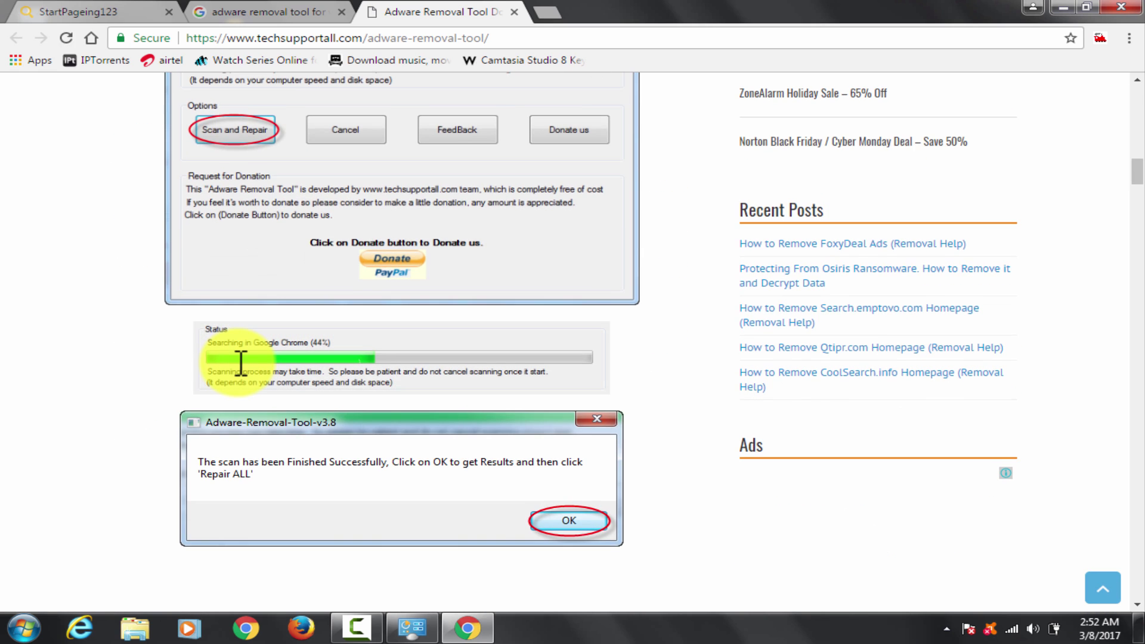
{"action": "scroll", "coordinate": [248, 377], "scroll_direction": "down", "scroll_amount": 12}
{"action": "scroll", "coordinate": [1093, 281], "scroll_direction": "up", "scroll_amount": 2}
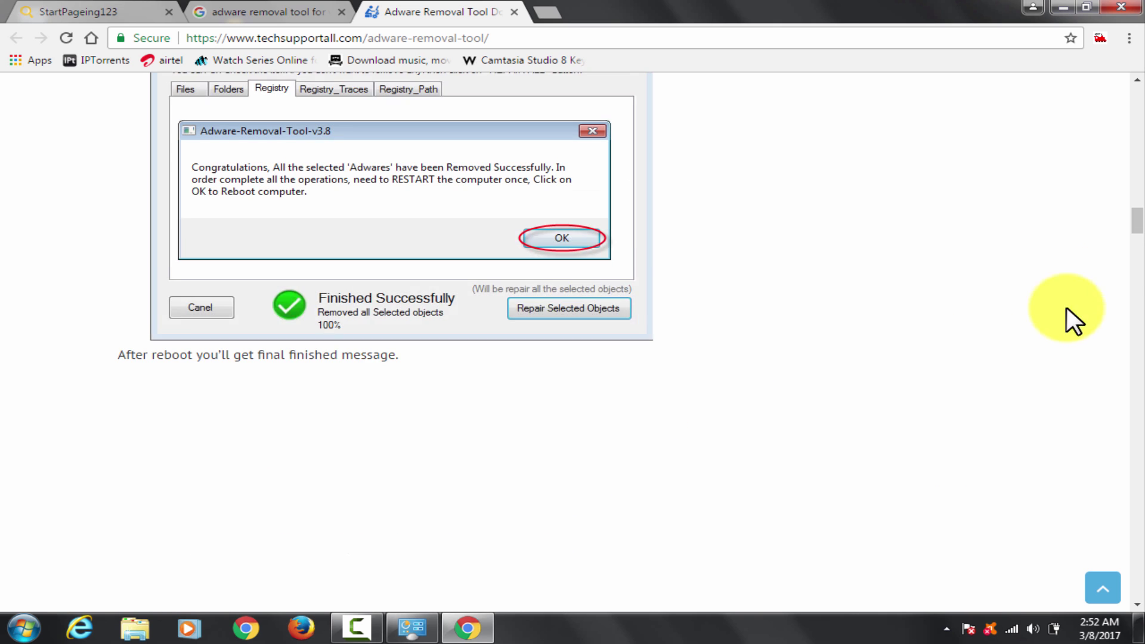
{"action": "left_click_drag", "start_coordinate": [1137, 220], "coordinate": [1136, 76]}
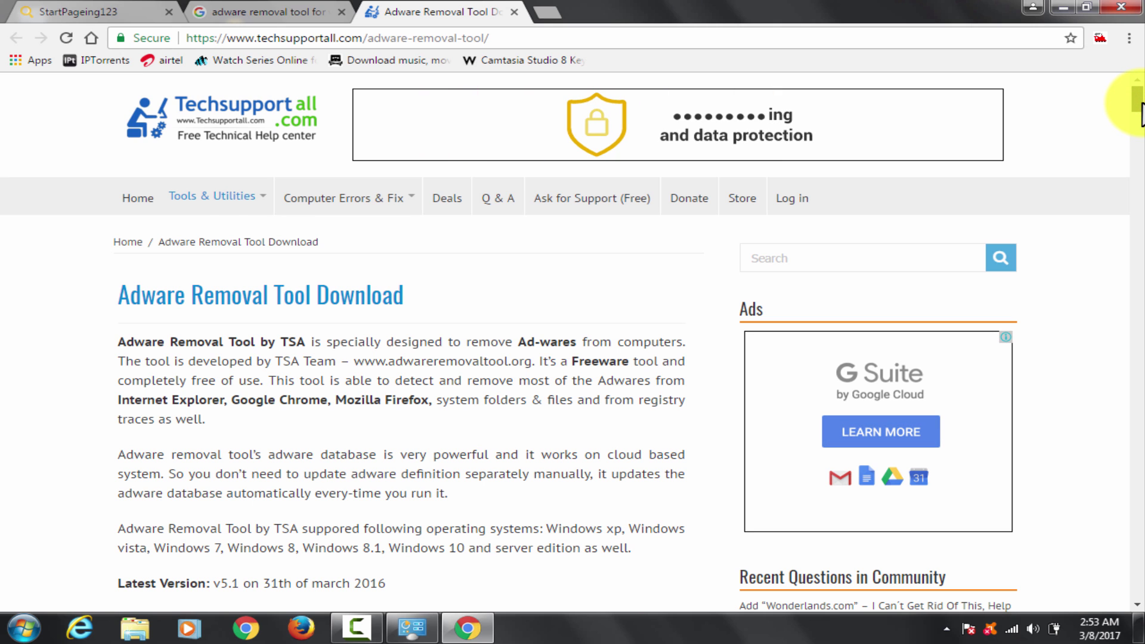
{"action": "scroll", "coordinate": [492, 377], "scroll_direction": "down", "scroll_amount": 15}
{"action": "scroll", "coordinate": [491, 377], "scroll_direction": "up", "scroll_amount": 4}
{"action": "scroll", "coordinate": [492, 378], "scroll_direction": "up", "scroll_amount": 6}
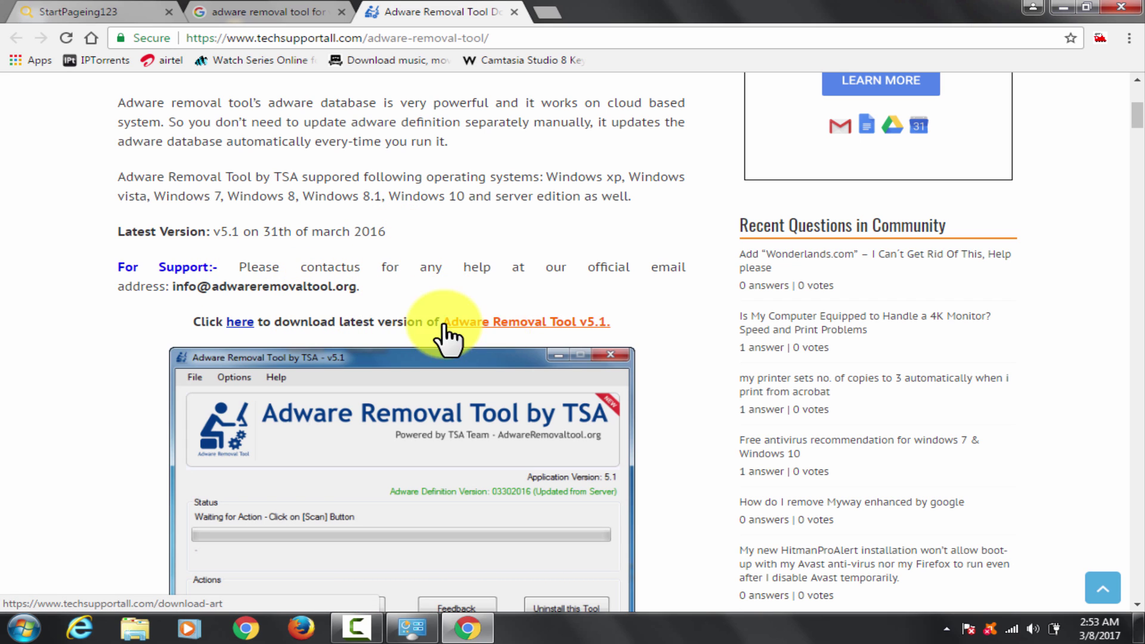
Download Adware Removal Tool v5.1, keep the exe despite the warning, and run it
{"action": "left_click", "coordinate": [238, 322]}
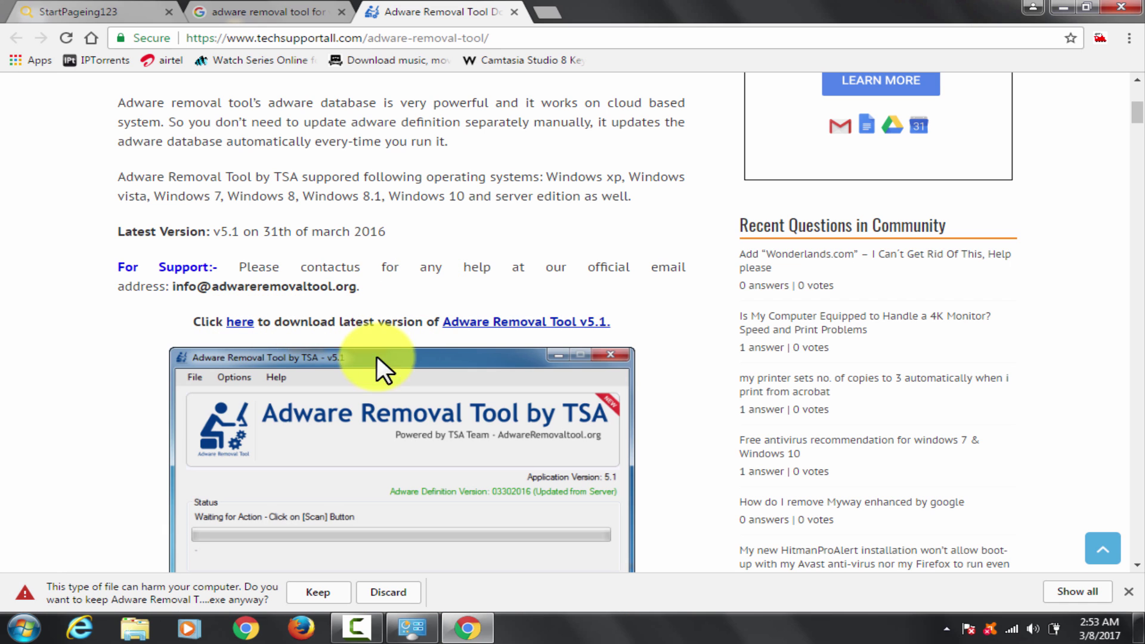
{"action": "left_click", "coordinate": [320, 593]}
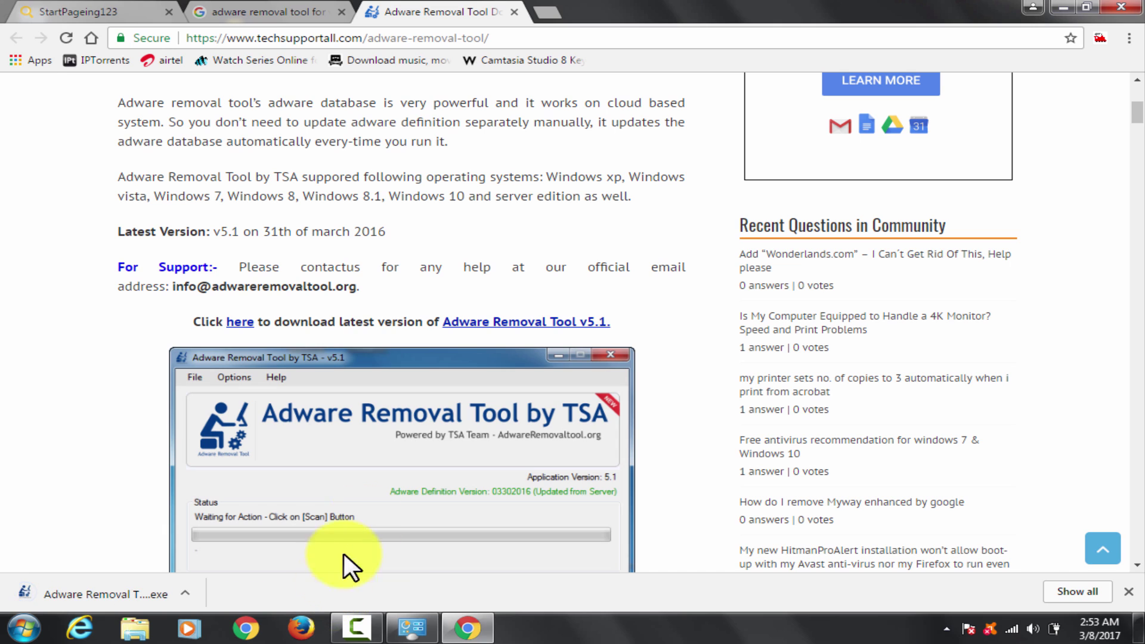
{"action": "left_click", "coordinate": [95, 593]}
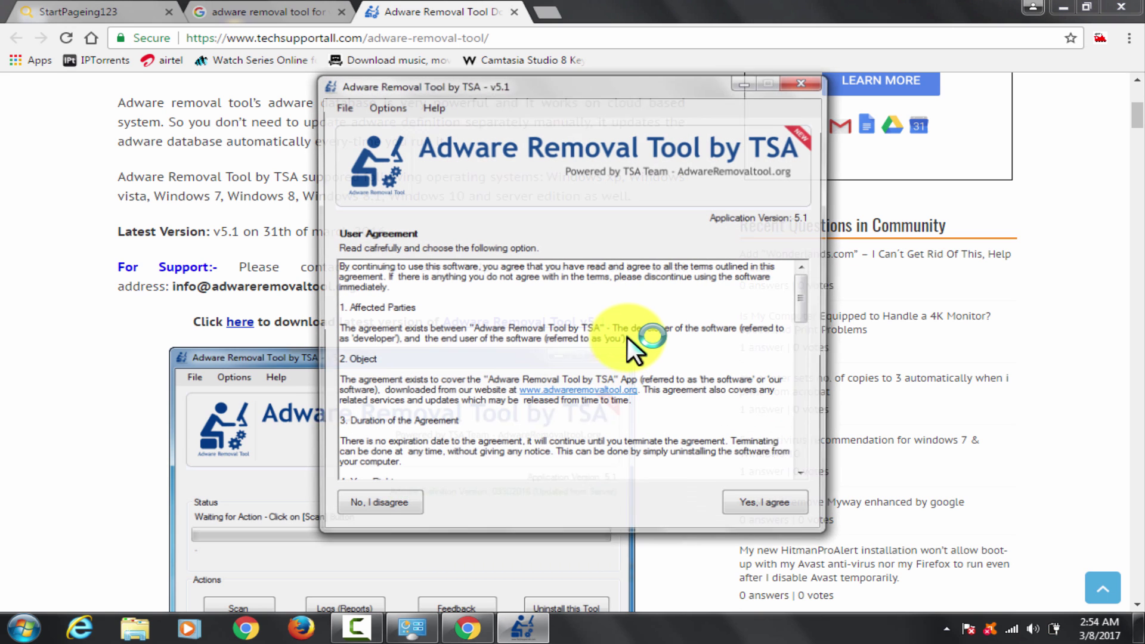
Accept the user agreement and scan the computer, finding 40 adware objects
{"action": "left_click", "coordinate": [768, 506]}
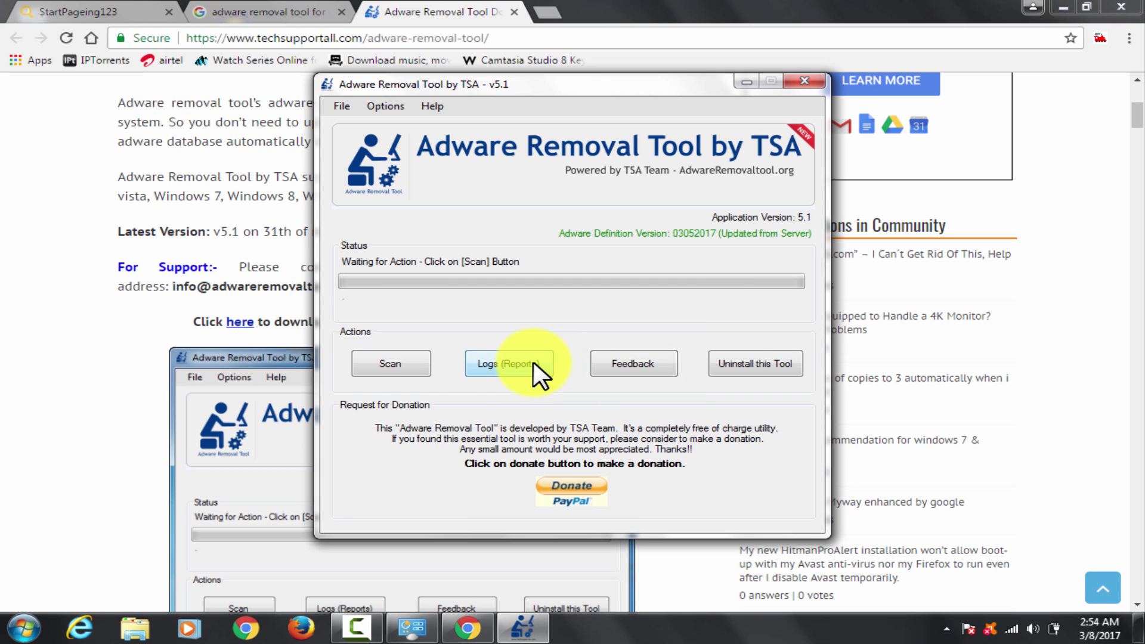
{"action": "left_click", "coordinate": [404, 365]}
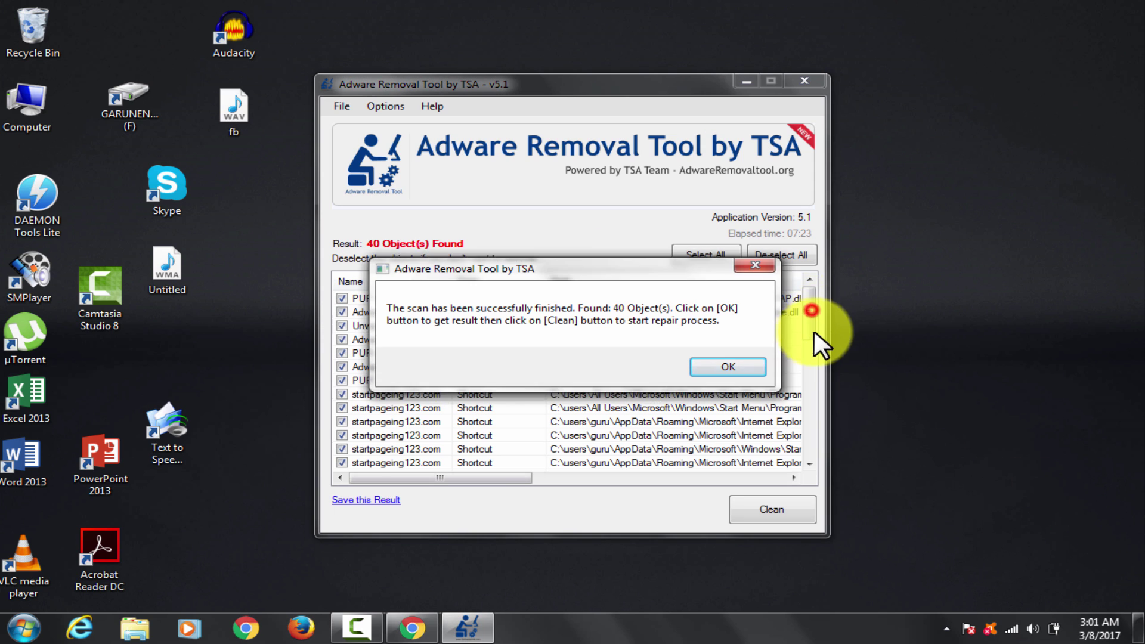
Close the scan-finished message and review the 40 ticked objects in the results list
{"action": "left_click", "coordinate": [811, 310]}
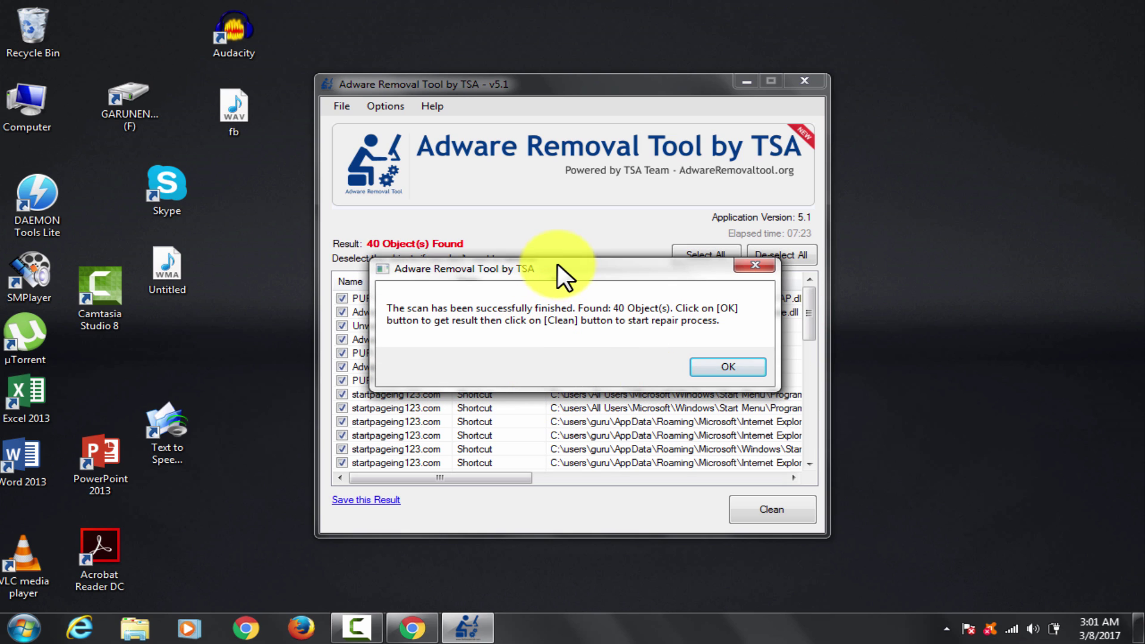
{"action": "left_click_drag", "start_coordinate": [557, 266], "coordinate": [559, 132]}
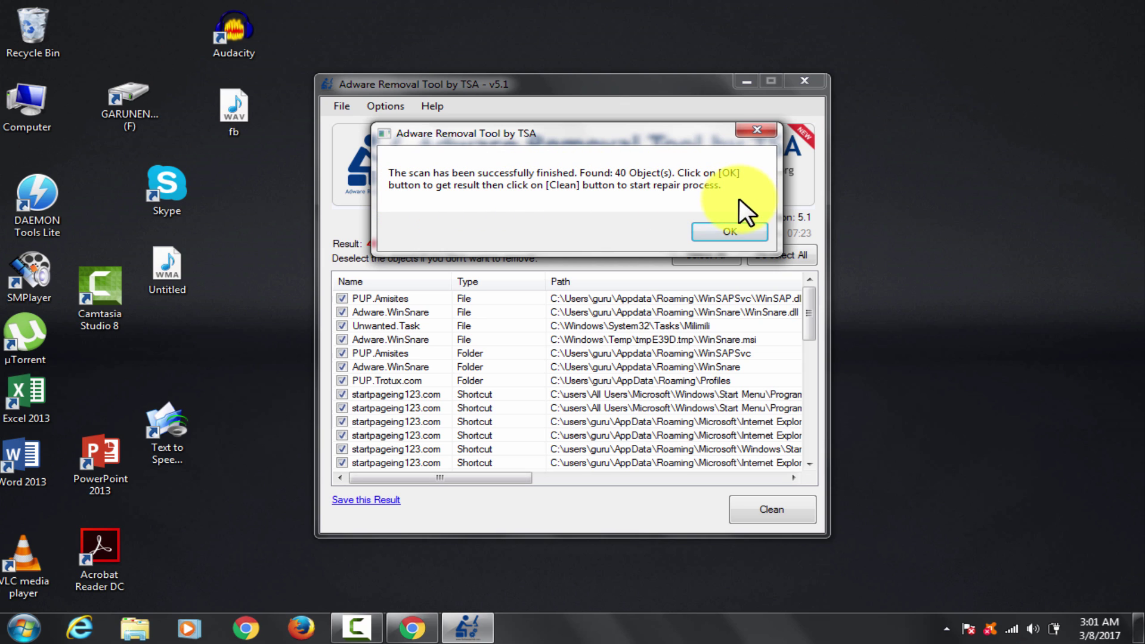
{"action": "left_click", "coordinate": [738, 233]}
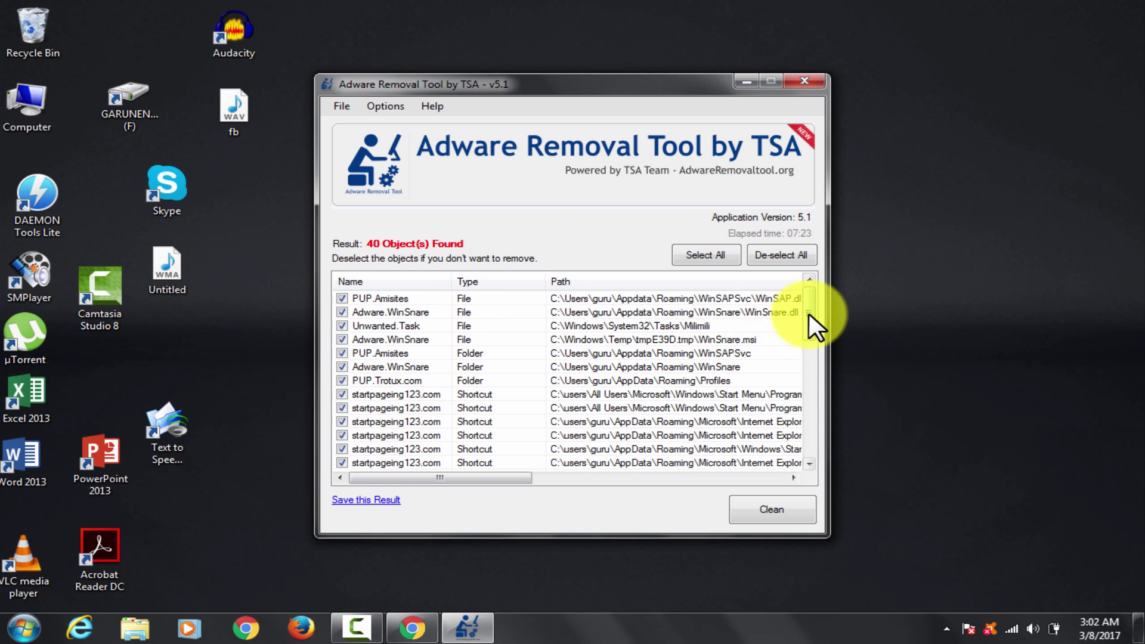
{"action": "left_click_drag", "start_coordinate": [810, 313], "coordinate": [840, 275]}
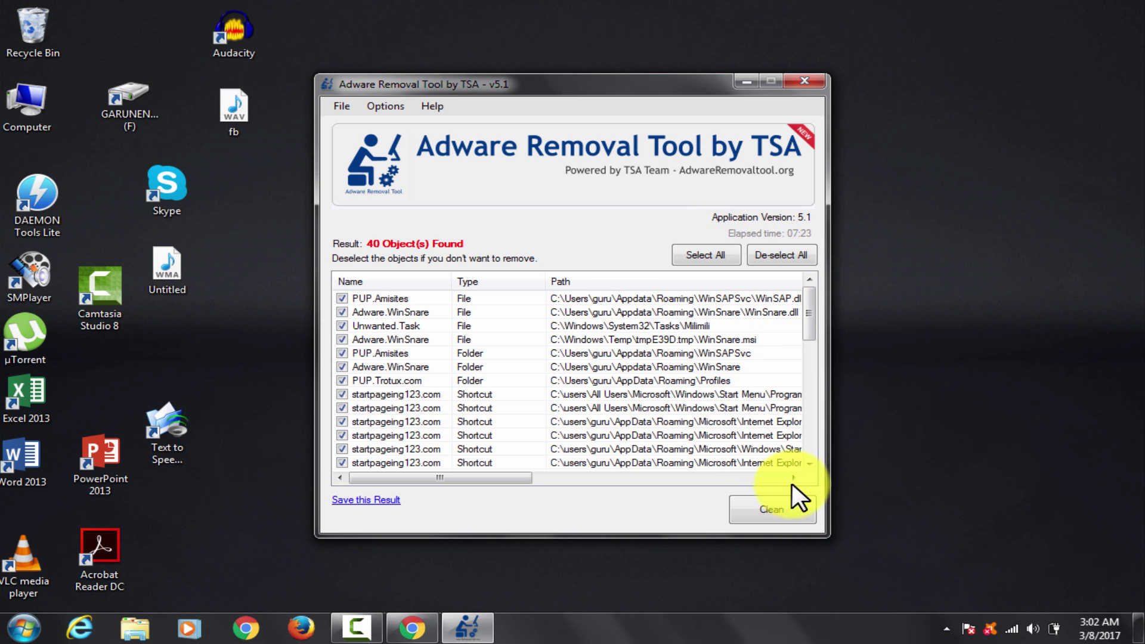
Clean all 40 ticked adware objects and let the computer restart
{"action": "left_click", "coordinate": [770, 509]}
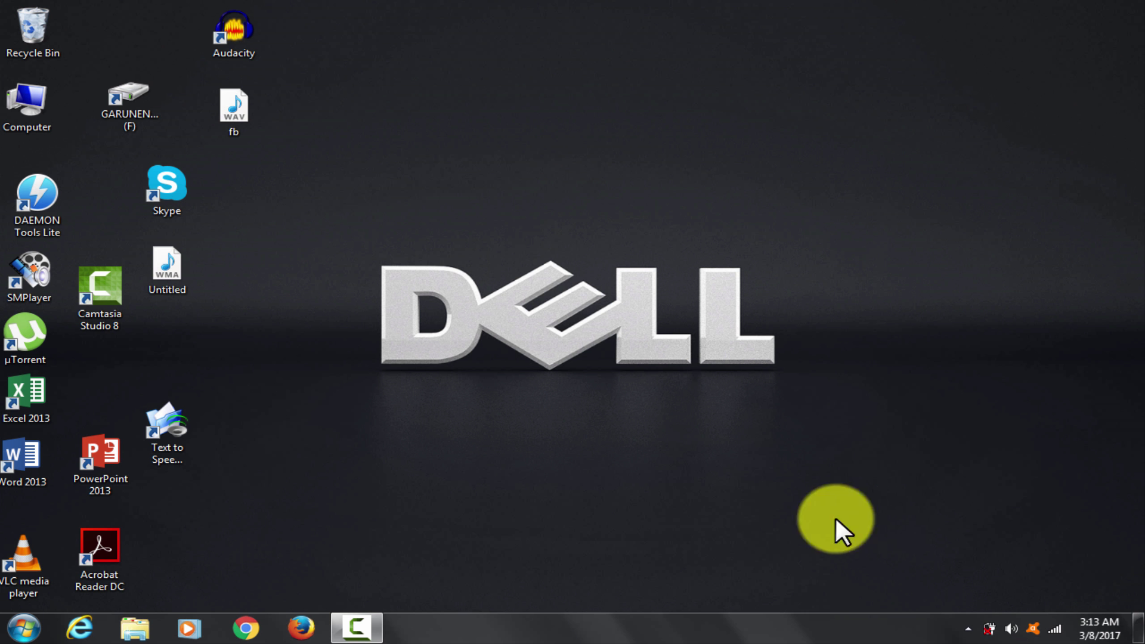
Launch Chrome and Firefox to confirm neither opens startpageing123 anymore
{"action": "left_click", "coordinate": [245, 630]}
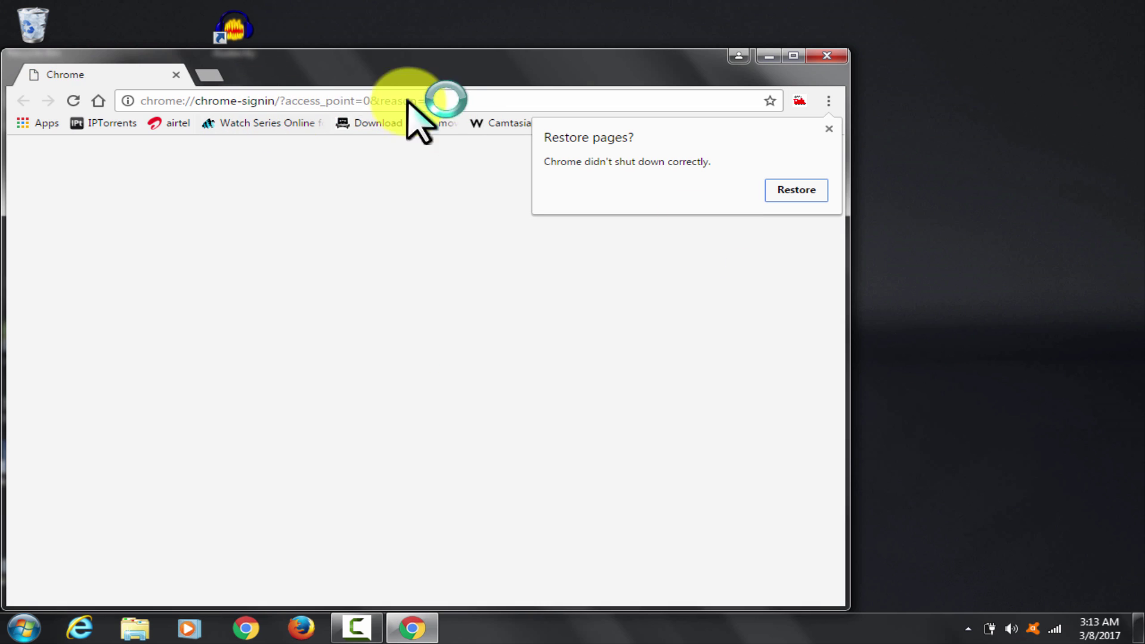
{"action": "left_click", "coordinate": [302, 629]}
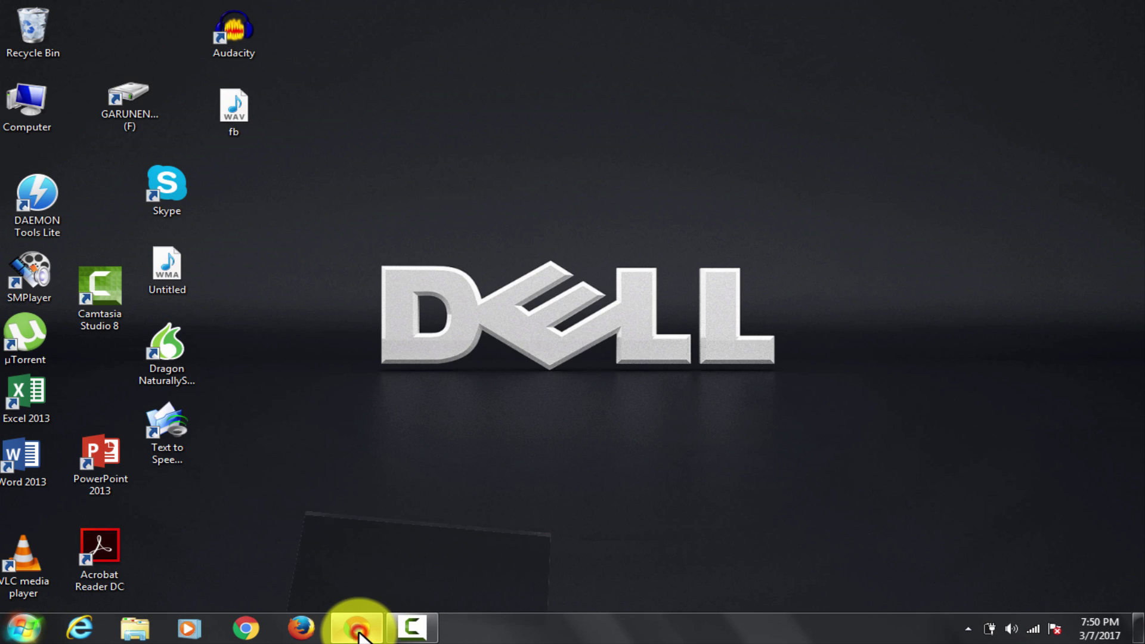
Restore the Chrome window to show the YouTube channel page listing its aircraft uploads and playlists
{"action": "left_click", "coordinate": [359, 634]}
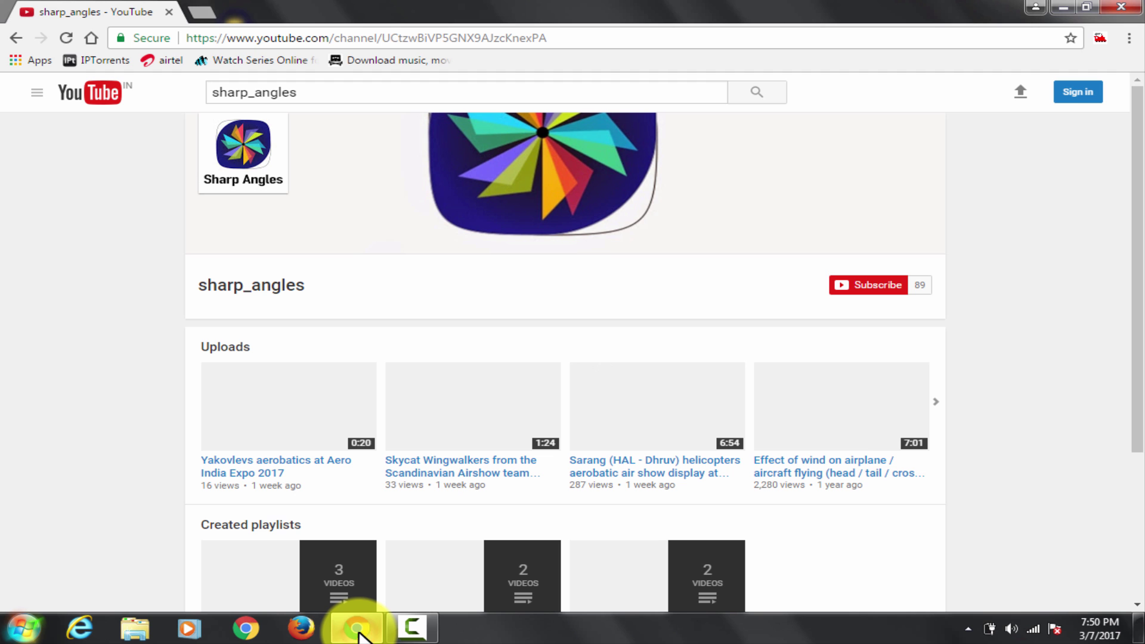